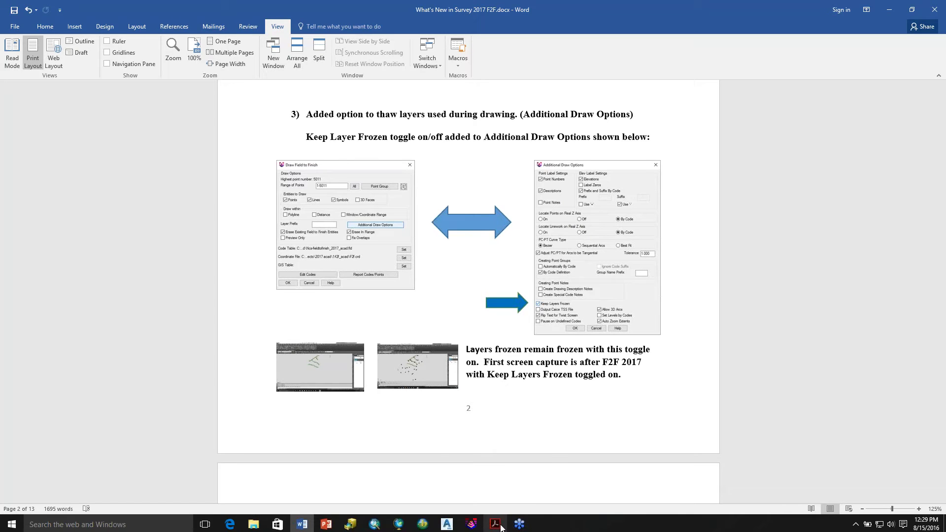
Step: Switch from the Word notes to the F2F(2).dwg drawing in Carlson Survey
mouse_move(500, 527)
mouse_move(447, 525)
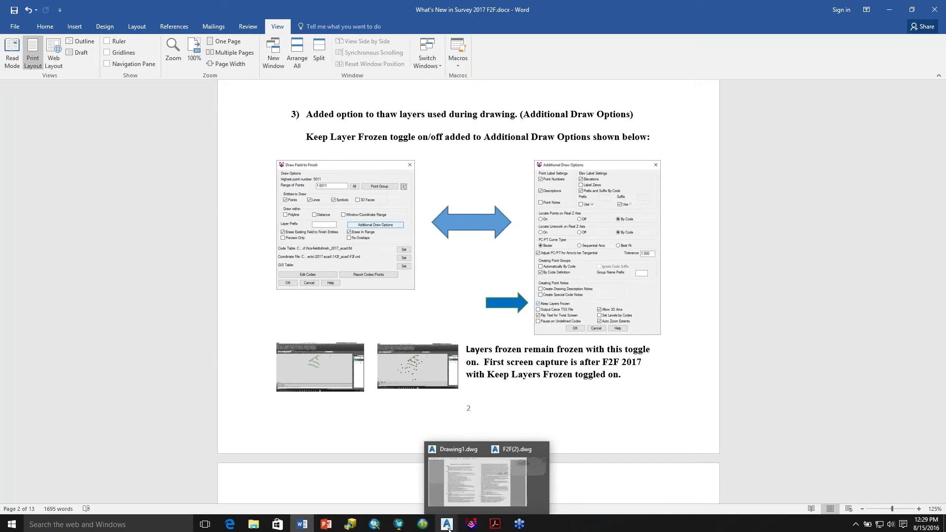
Step: Bring F2F(2).dwg to the front and fit the survey points in the view
left_click(488, 490)
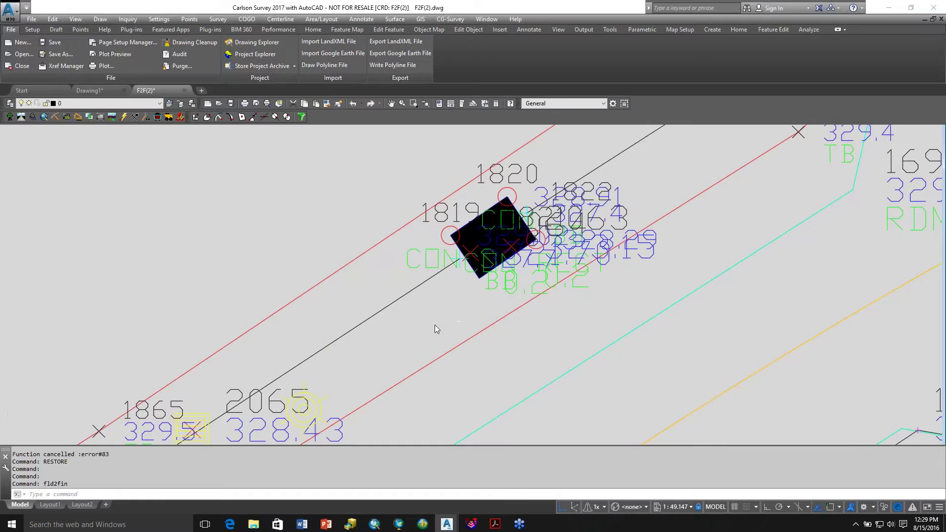
scroll(435, 324, "down", 20)
mouse_move(459, 392)
middle_mouse_down()
mouse_move(470, 381)
mouse_move(465, 336)
middle_mouse_up()
scroll(471, 315, "up", 3)
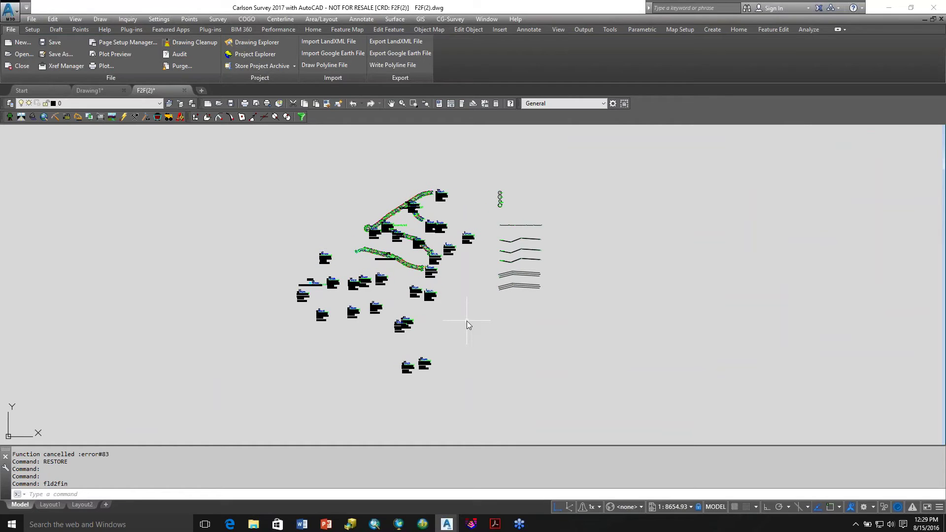
Step: Start the INSERT command and browse for a drawing file to insert
type("INSERRT")
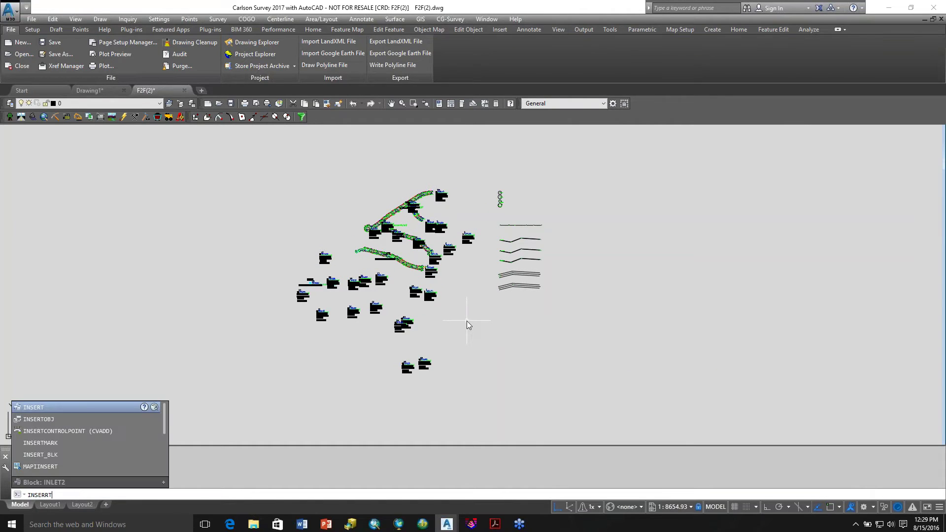
type("ERT")
key("Return")
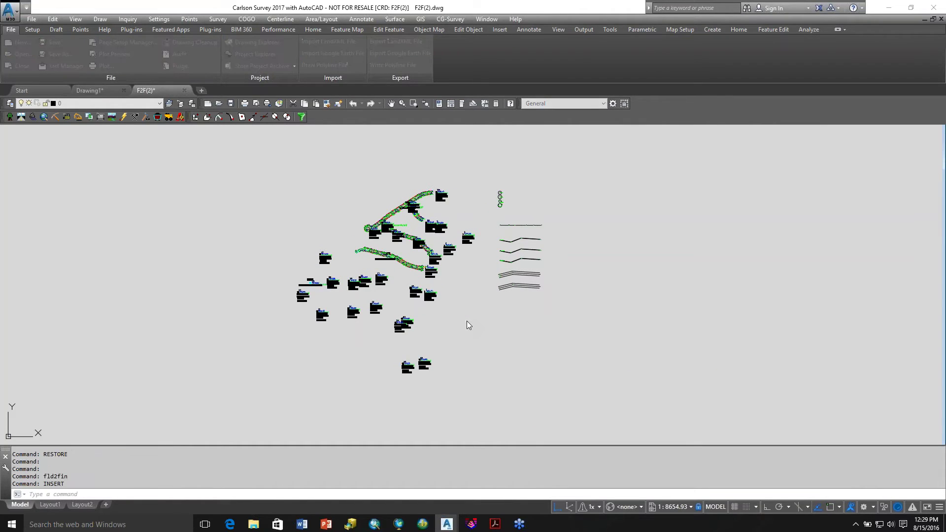
left_click(561, 203)
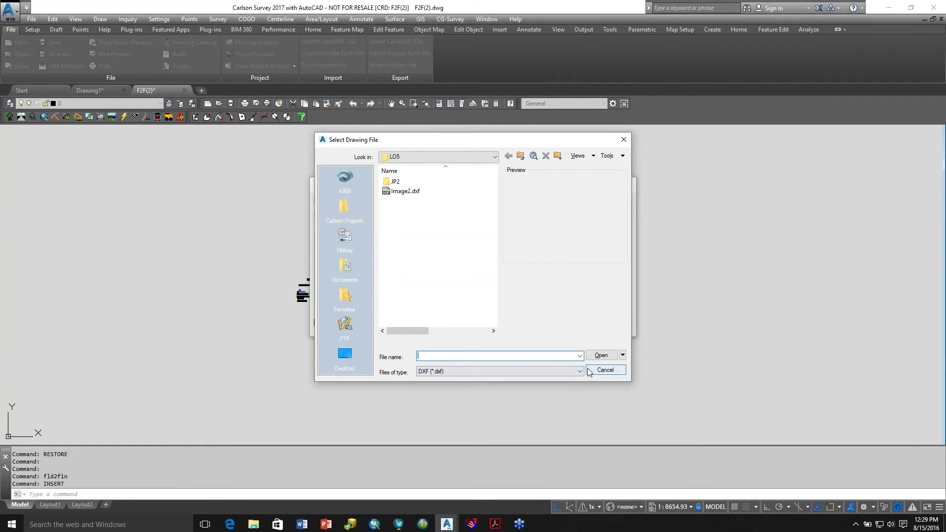
Step: Load LEGEND.dxf from C:\Carlson Projects\Projects\2017 ACAD and try inserting it, which fails as invalid DXF
left_click(495, 158)
left_click(420, 183)
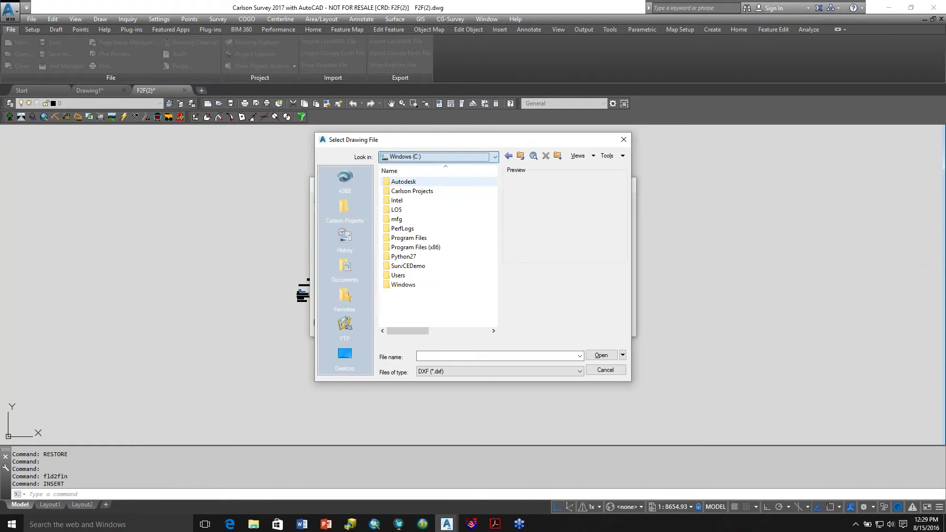
double_click(425, 196)
double_click(412, 200)
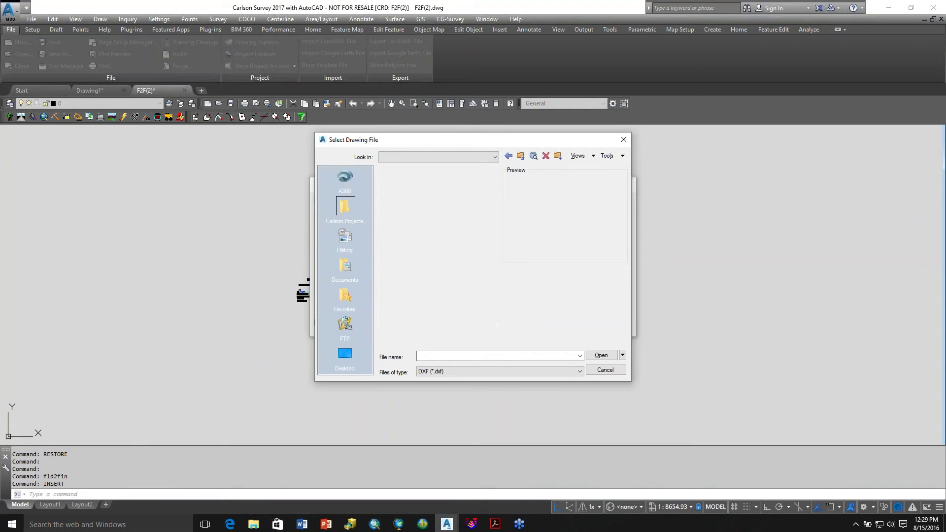
double_click(407, 182)
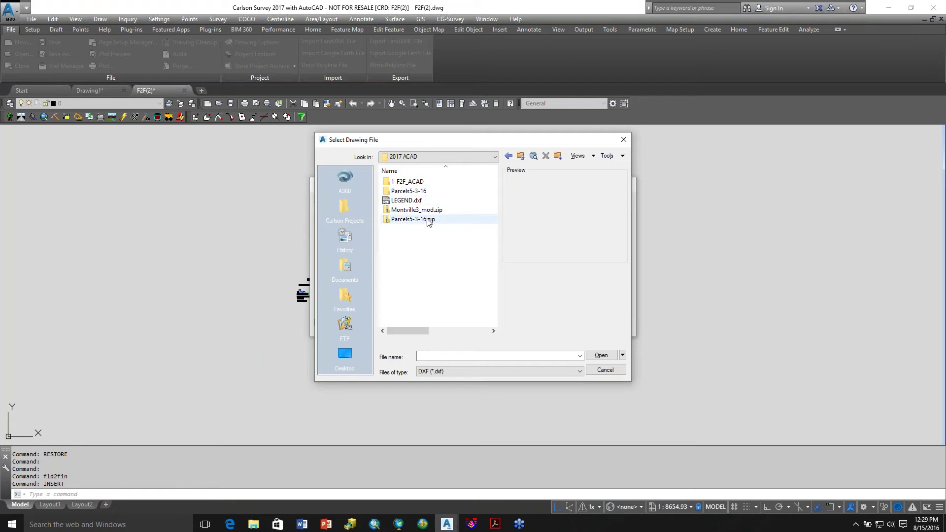
left_click(407, 200)
left_click(599, 355)
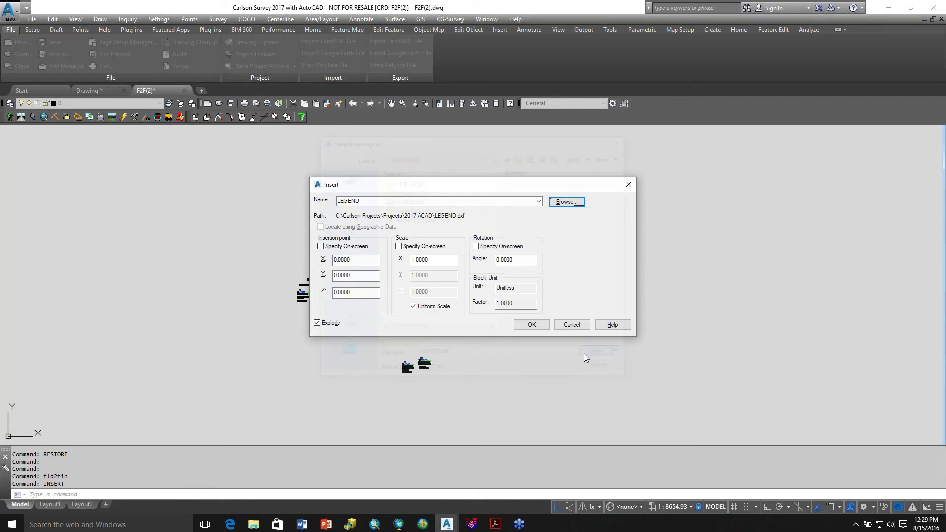
left_click(532, 328)
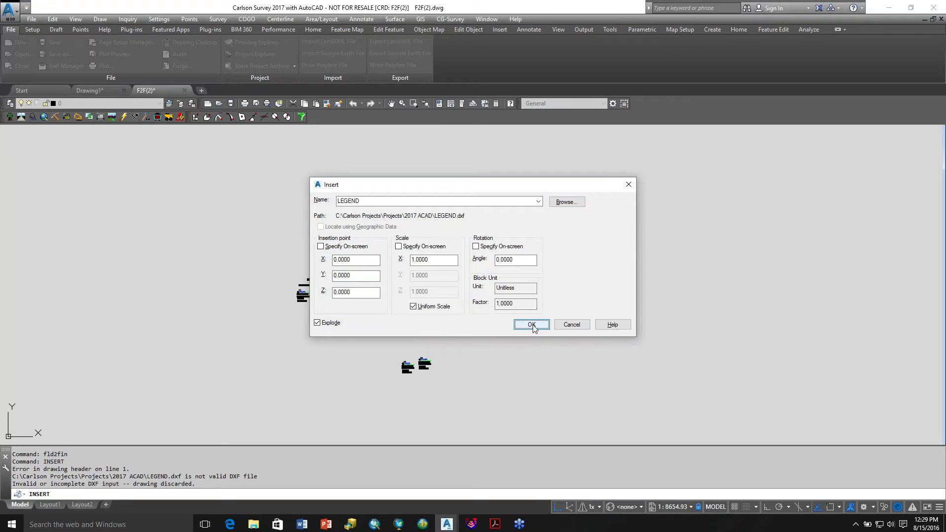
left_click(531, 325)
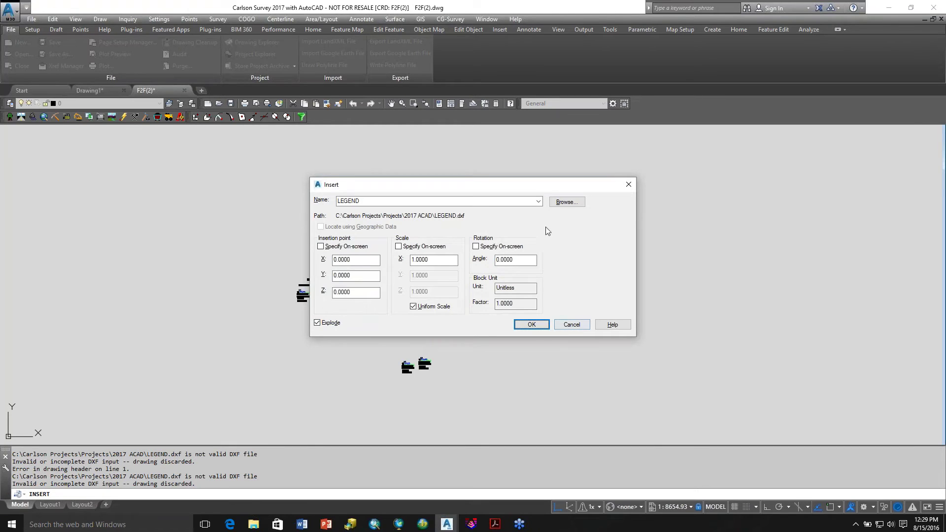
Step: Insert LEGEND.dwg from Projects\2017 ICAD\1-F2F_ICAD, filtering for Drawing (*.dwg) files
left_click(567, 202)
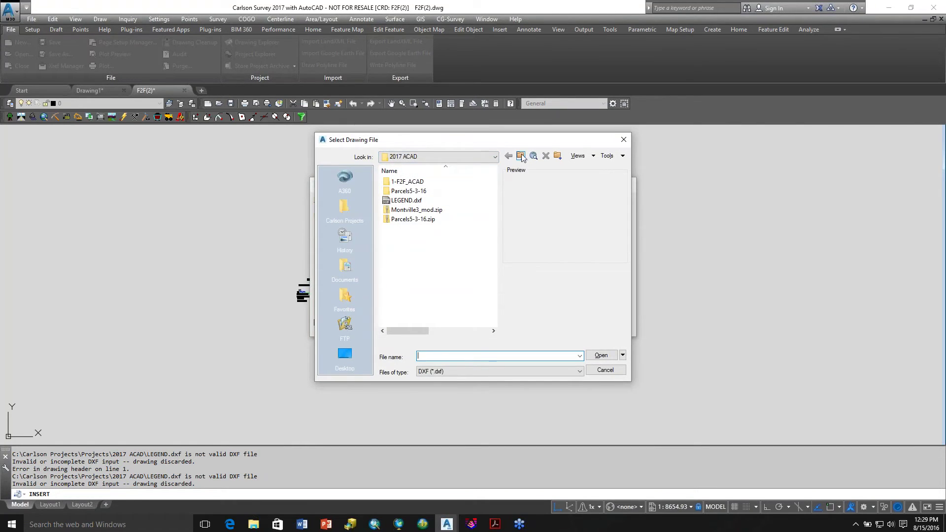
left_click(520, 156)
left_click(416, 192)
double_click(416, 192)
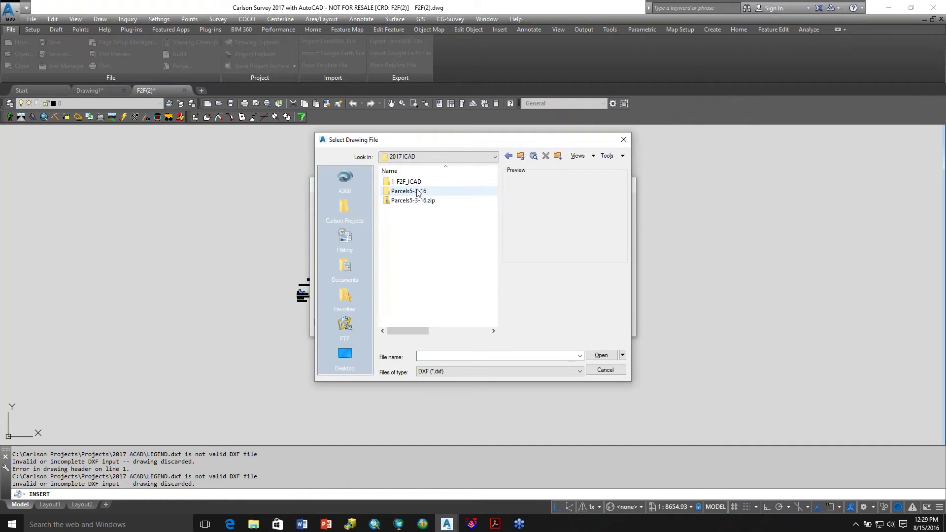
double_click(416, 181)
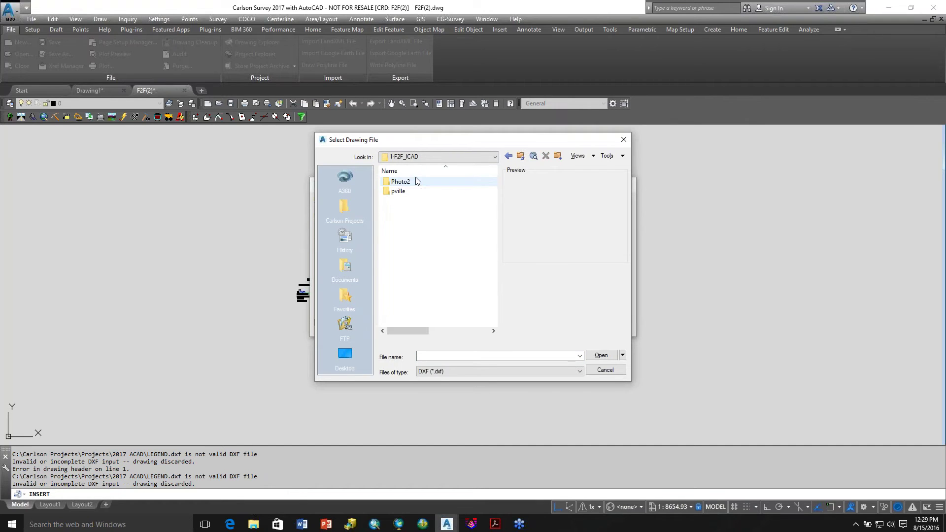
left_click(560, 371)
left_click(516, 381)
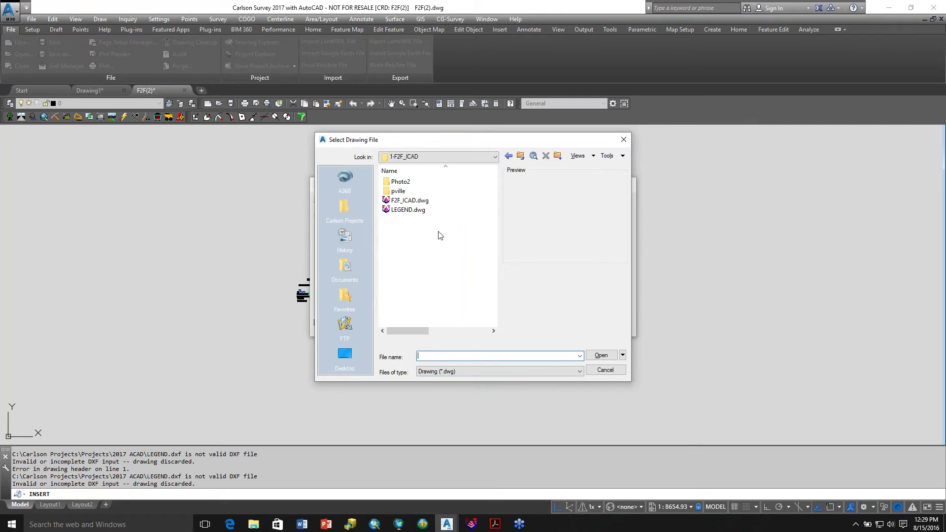
left_click(414, 210)
left_click(602, 357)
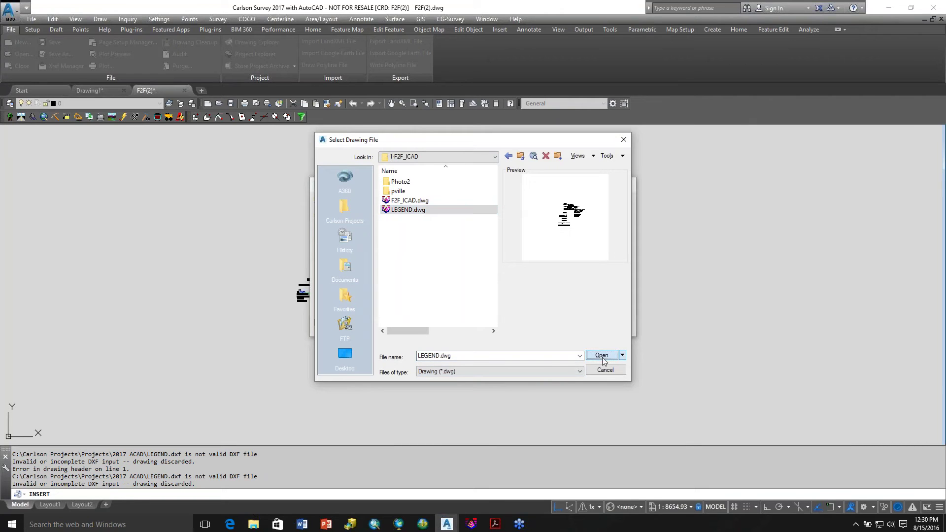
left_click(526, 325)
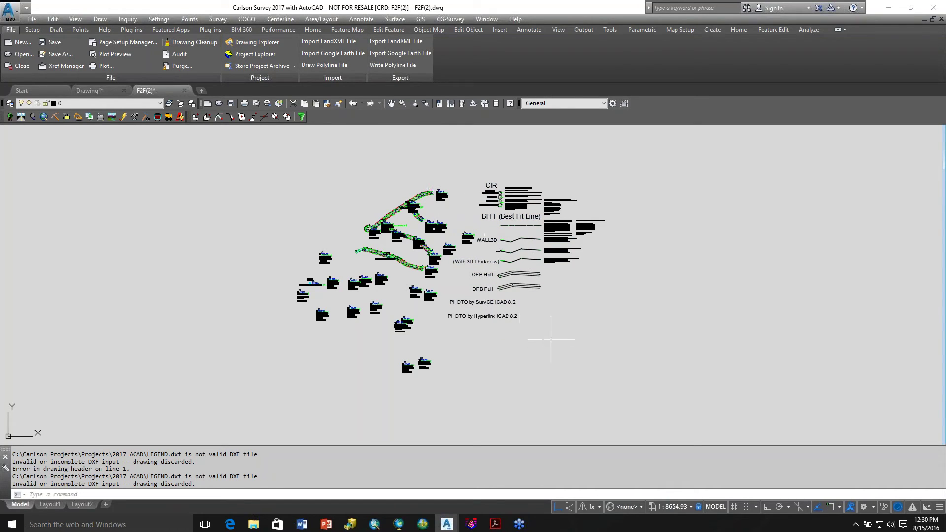
Step: Freeze the REPORT_TXT and PNTTXT layers with LOFF by picking the photo text and a point label
type("LOFF")
key("Return")
left_click(492, 316)
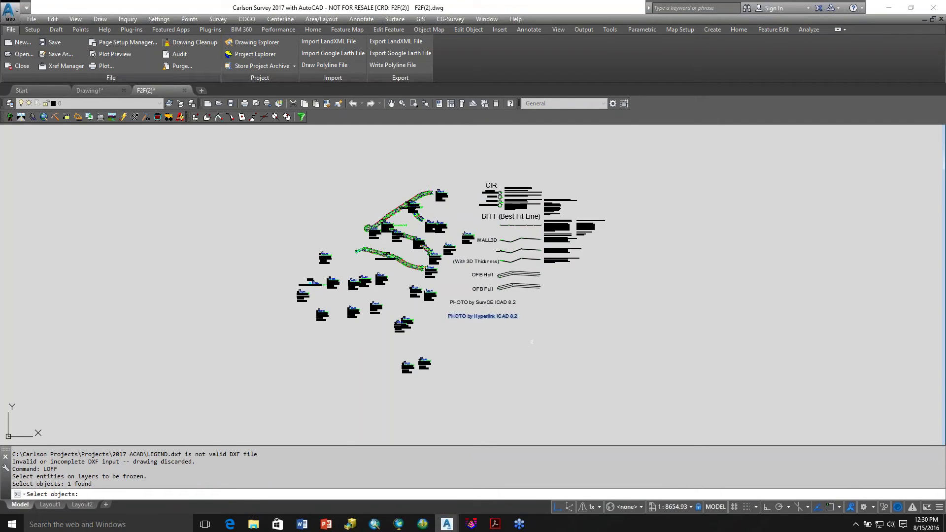
key("Return")
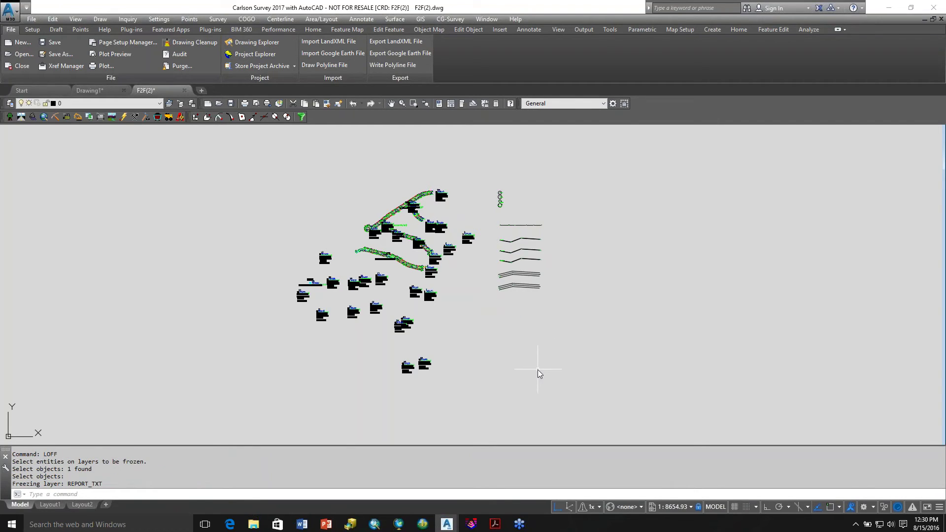
scroll(425, 363, "up", 2)
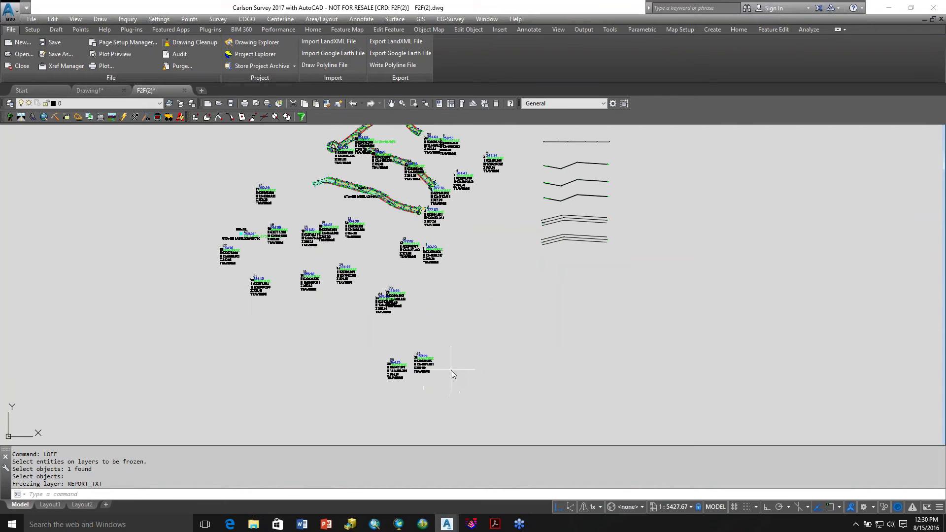
key("Return")
left_click(431, 363)
key("Return")
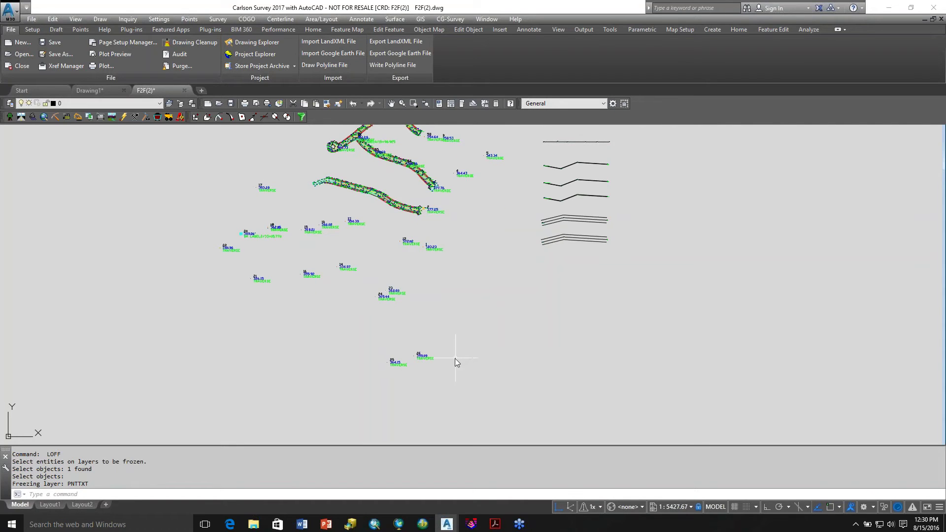
Step: Freeze the V-CTRL-BMRK, V-CTRLMARK and V-CTRL point layers by picking point blocks
key("Return")
left_click(423, 356)
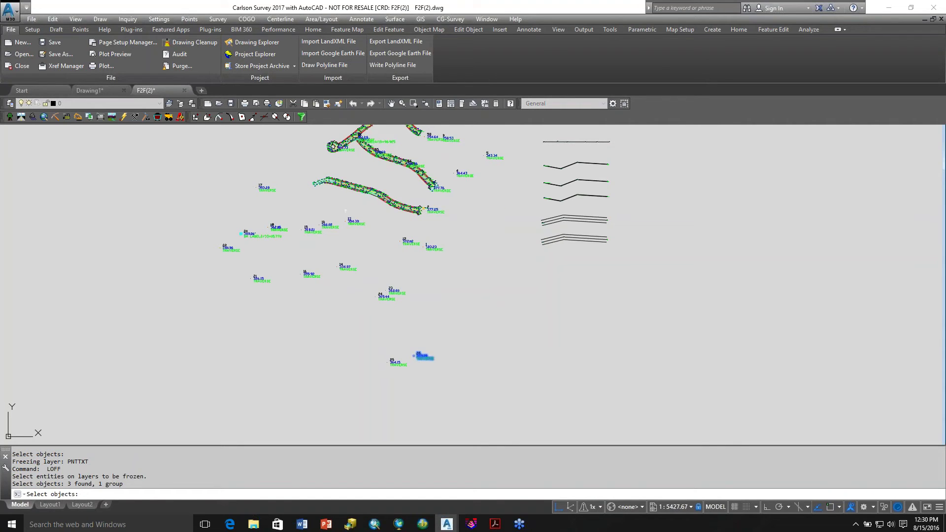
left_click(247, 234)
key("Return")
scroll(309, 263, "down", 2)
scroll(329, 246, "down", 1)
mouse_move(329, 247)
middle_mouse_down()
mouse_move(329, 295)
mouse_move(339, 276)
mouse_move(342, 285)
middle_mouse_up()
scroll(331, 275, "up", 3)
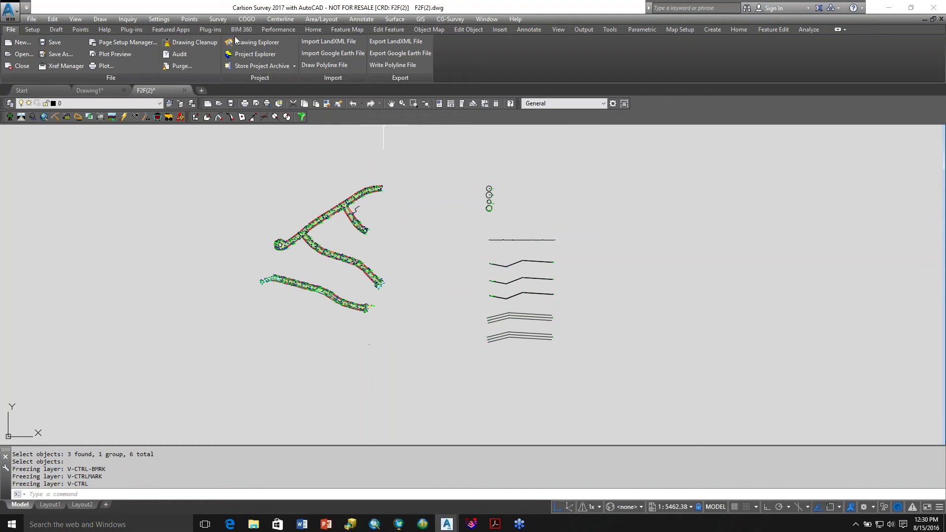
Step: Launch Survey > Draw Field to Finish, choosing to split all multiple codes
left_click(219, 20)
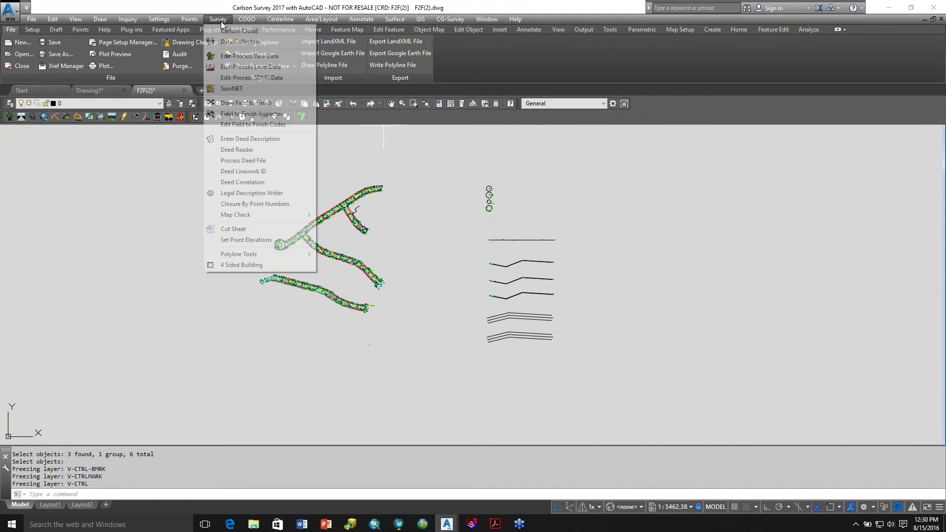
left_click(229, 103)
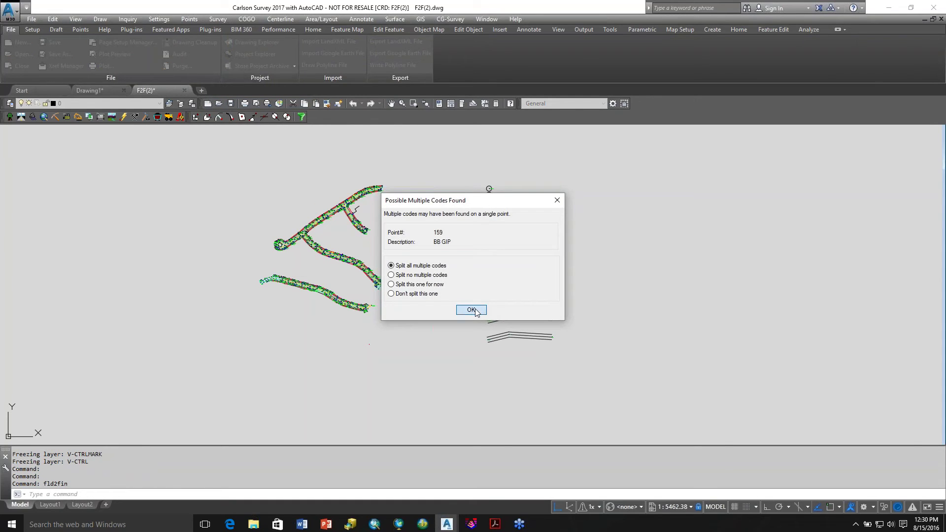
left_click(471, 310)
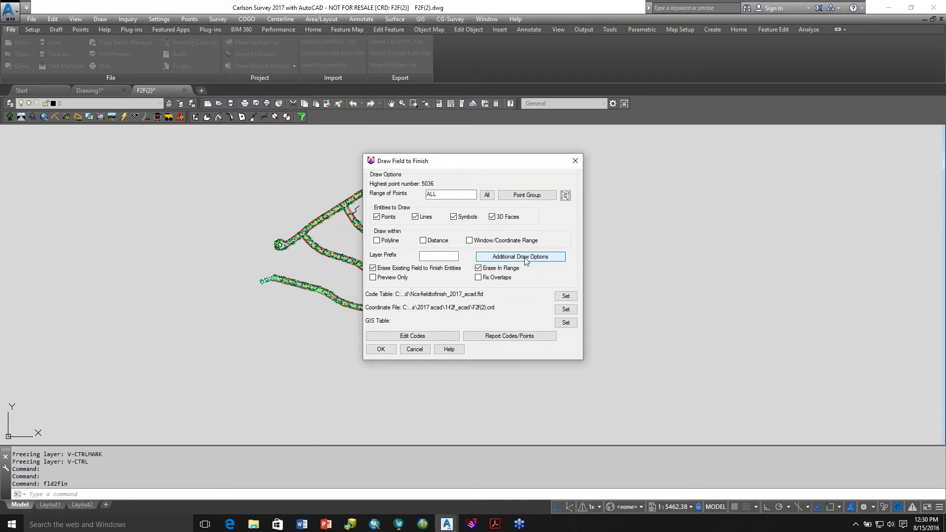
Step: Cancel Draw Field to Finish and open the Layer Properties palette with LA
left_click(415, 350)
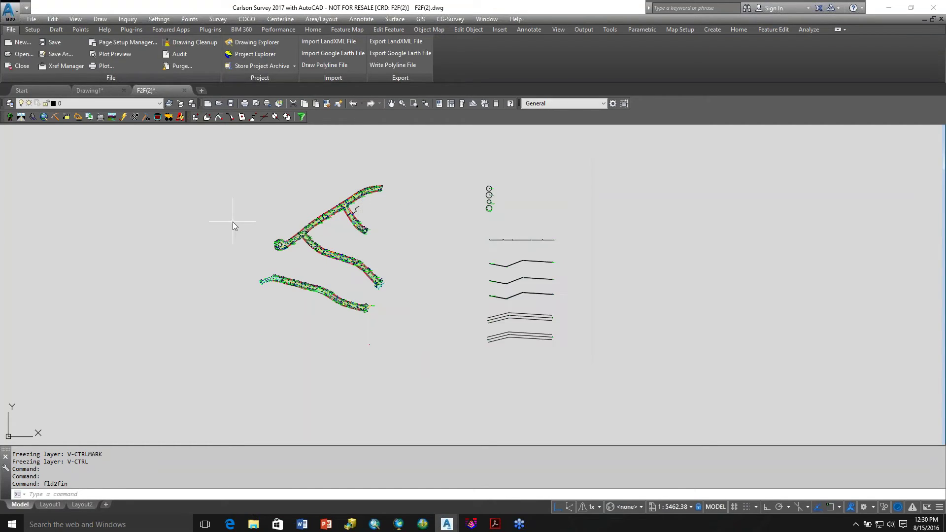
type("LA")
key("Return")
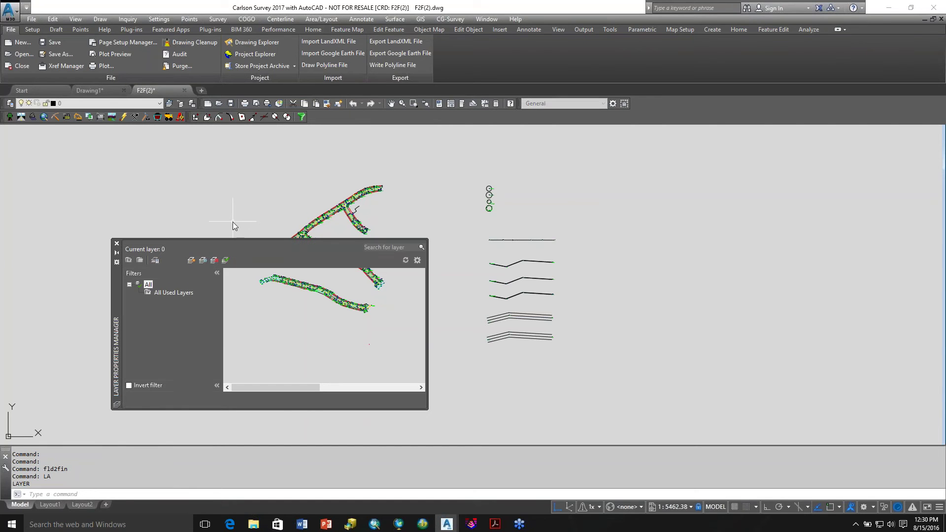
left_click_drag(147, 281, 321, 212)
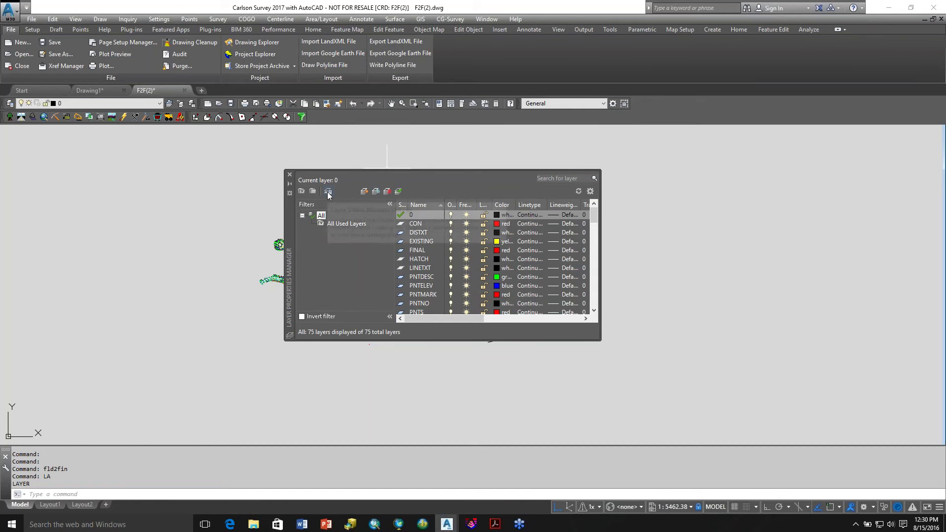
Step: Save a new layer state named LAYERS FROZEN, stored as LAYERS FROZEN(1)
left_click(329, 193)
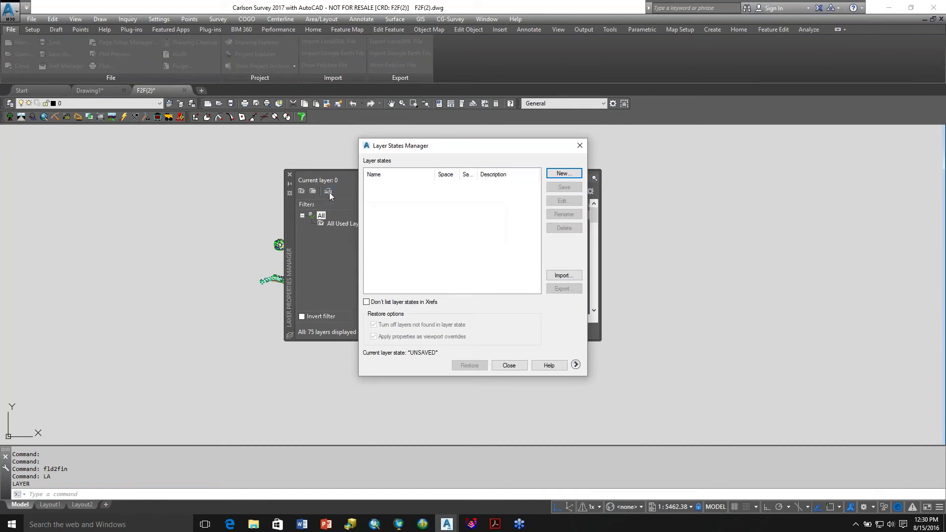
left_click(554, 176)
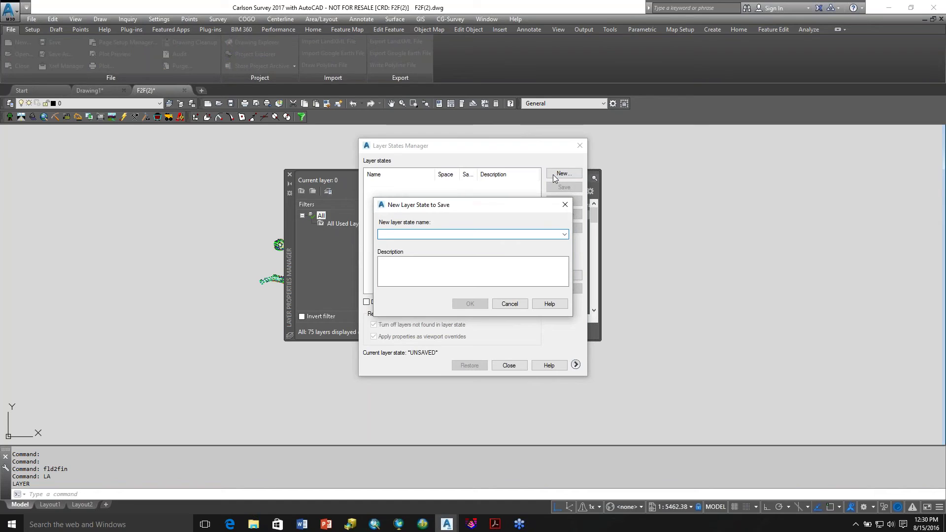
type("LAYERS")
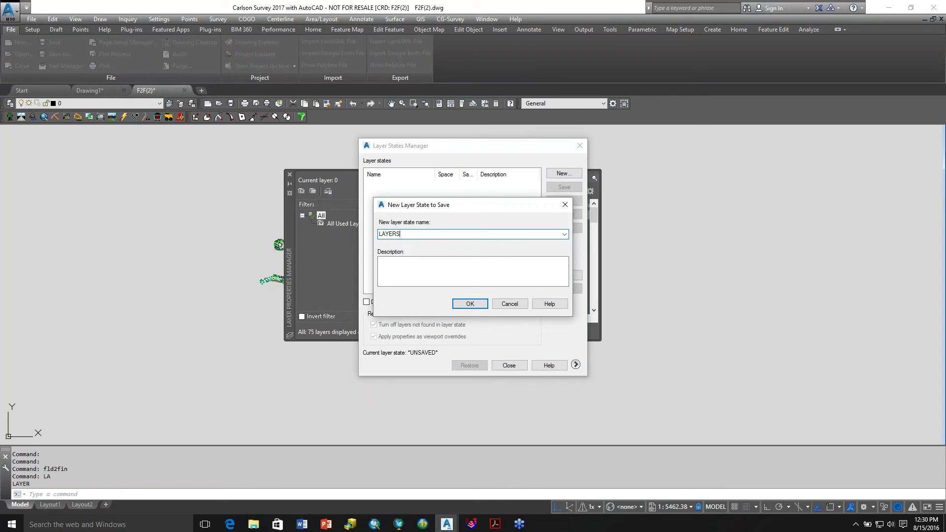
type(" FROZEN(1")
left_click(472, 304)
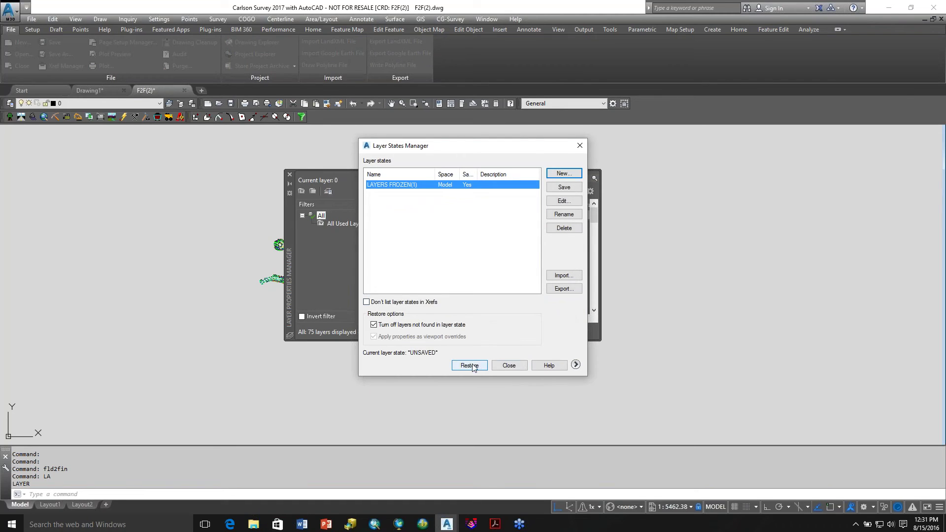
Step: Close the layer windows, turn every layer on with LON, and reopen Layer Properties
left_click(507, 366)
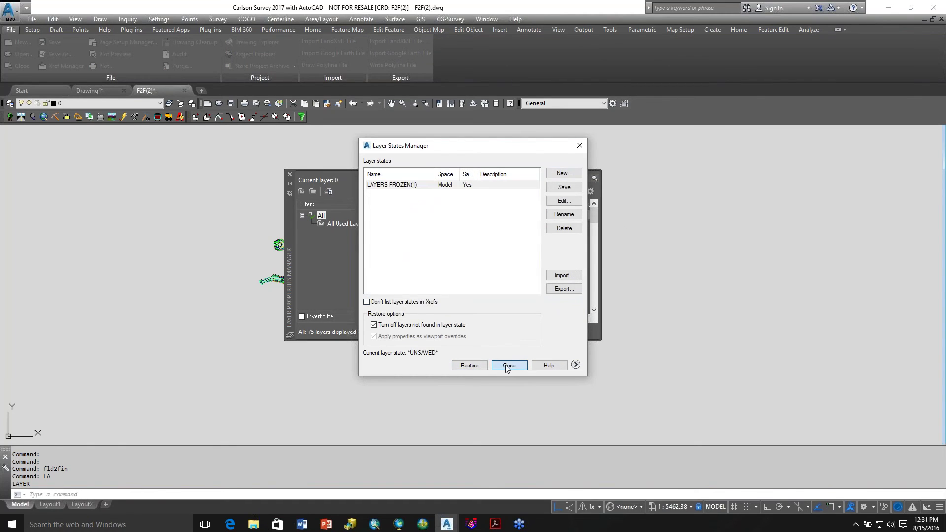
left_click(290, 175)
type("LON")
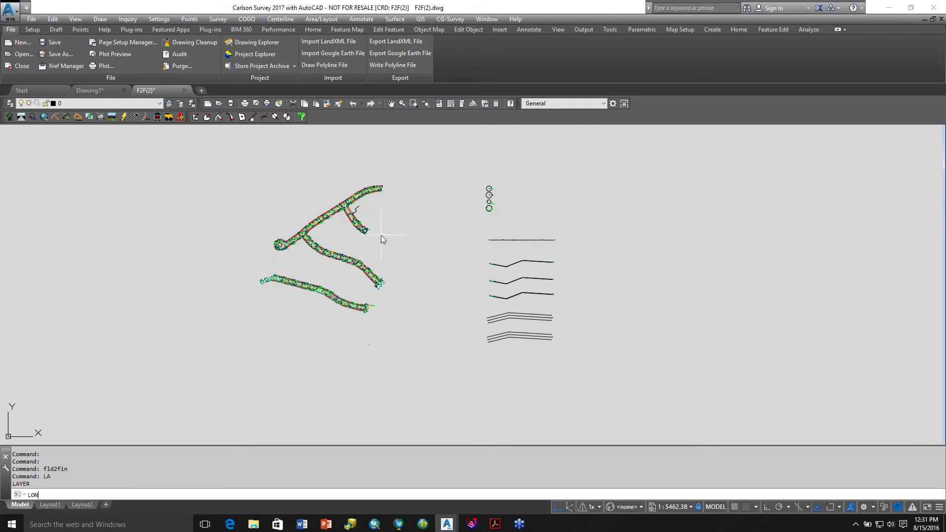
key("Return")
key("Return")
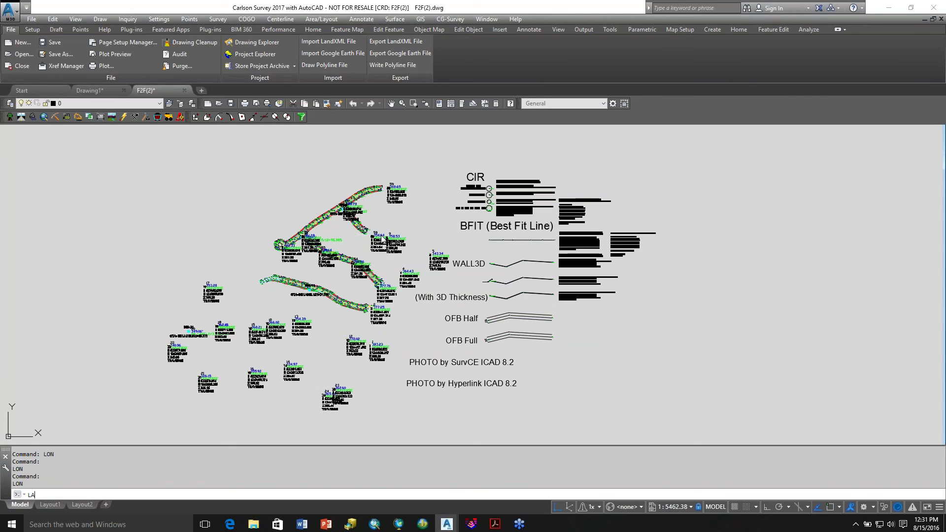
type("LA")
key("Return")
Step: Save the current all-layers-on setup as a new layer state named ALL
left_click(328, 192)
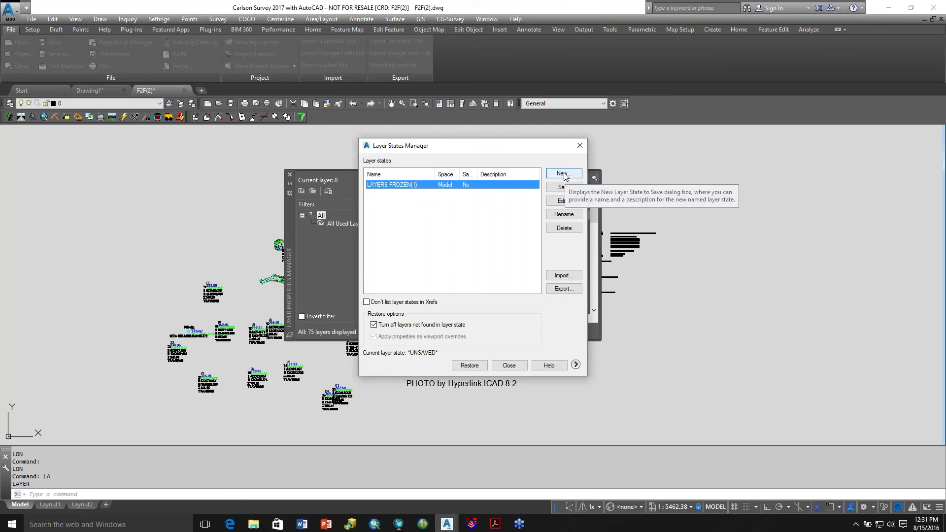
left_click(564, 173)
type("ALL")
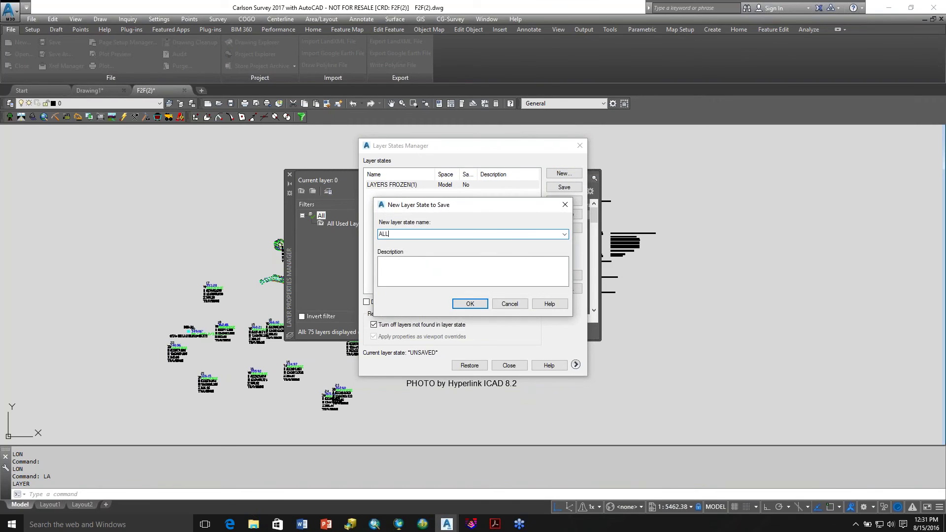
left_click(470, 303)
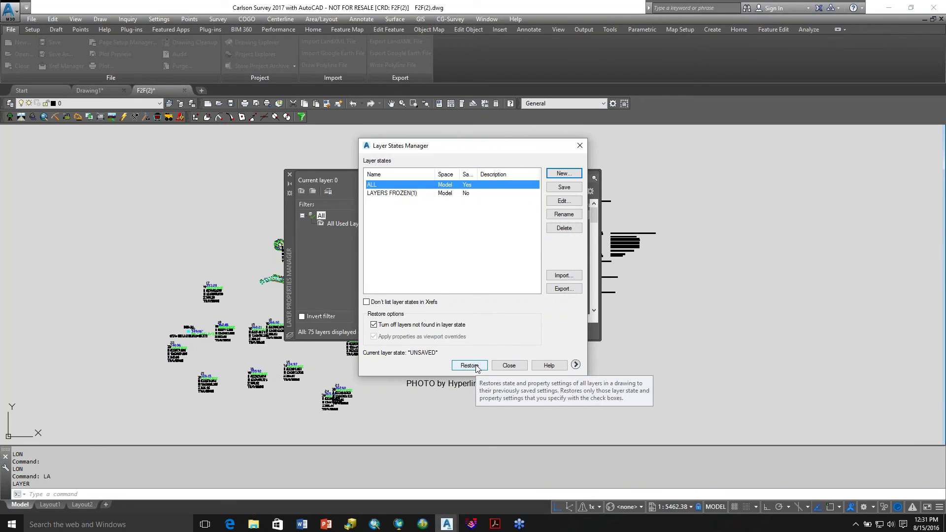
Step: Restore the LAYERS FROZEN(1) layer state and close the Layer Properties palette
left_click(412, 194)
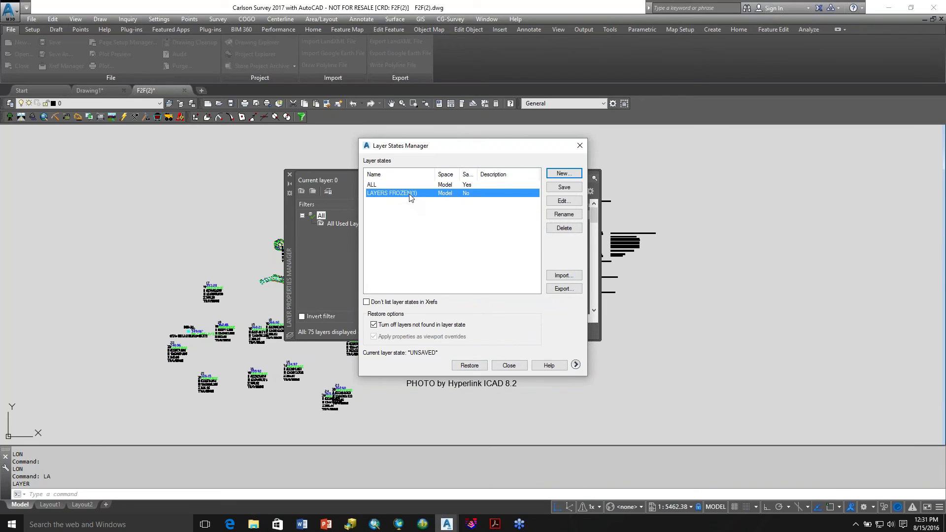
left_click(480, 369)
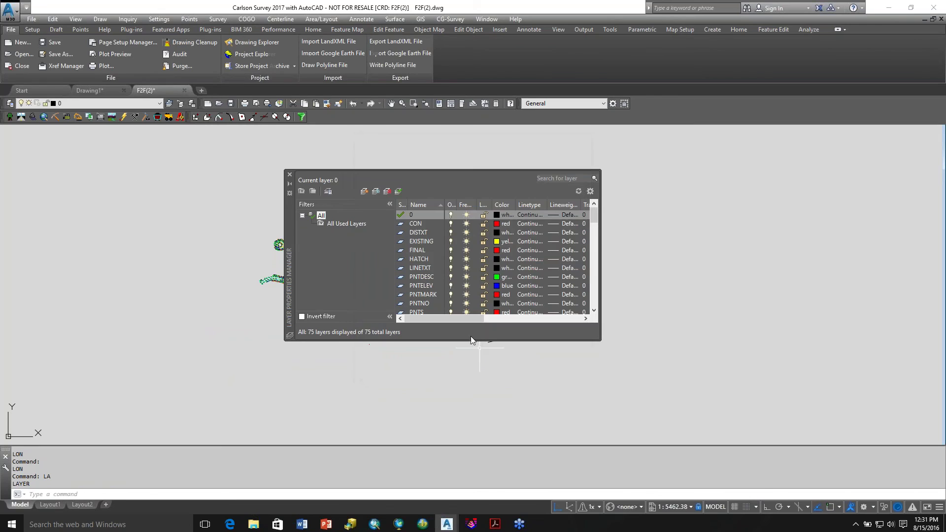
left_click(290, 175)
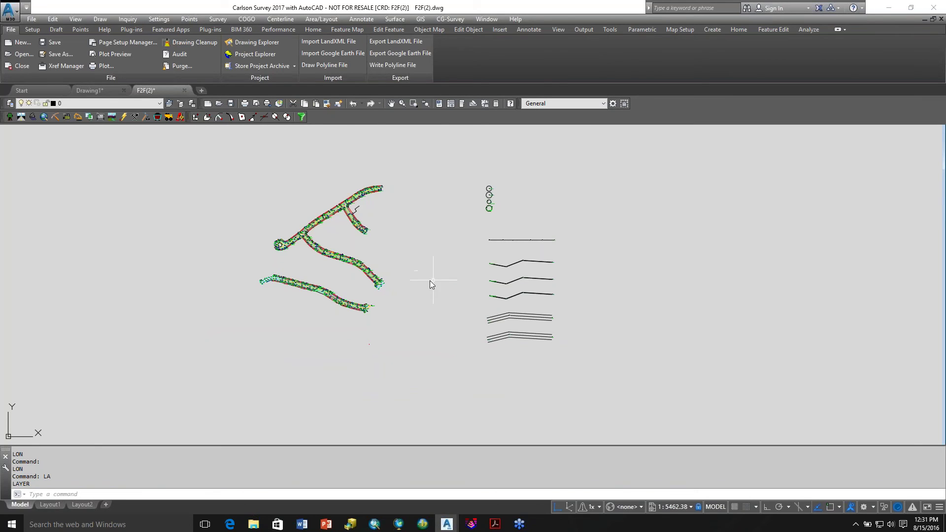
left_click(224, 21)
Step: Run Draw Field to Finish on all points, splitting multiple codes, with Keep Layers Frozen checked
left_click(250, 102)
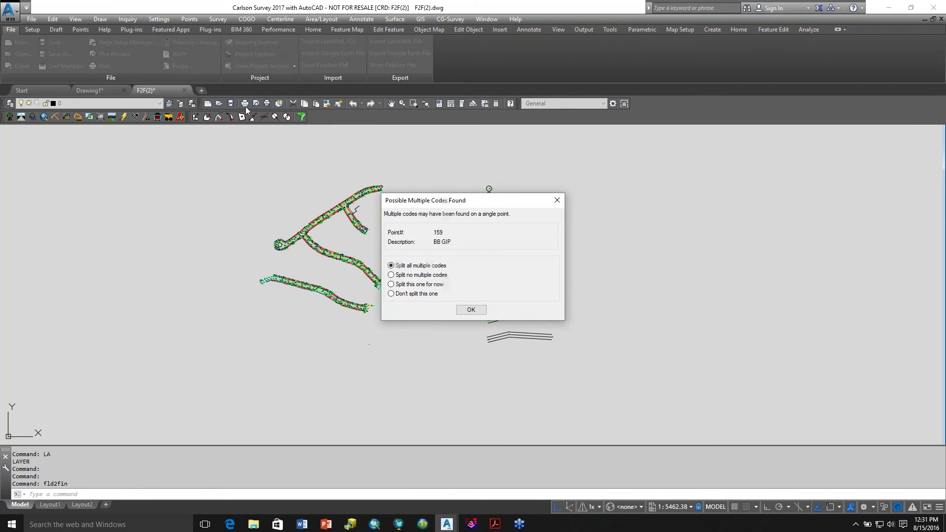
left_click(476, 310)
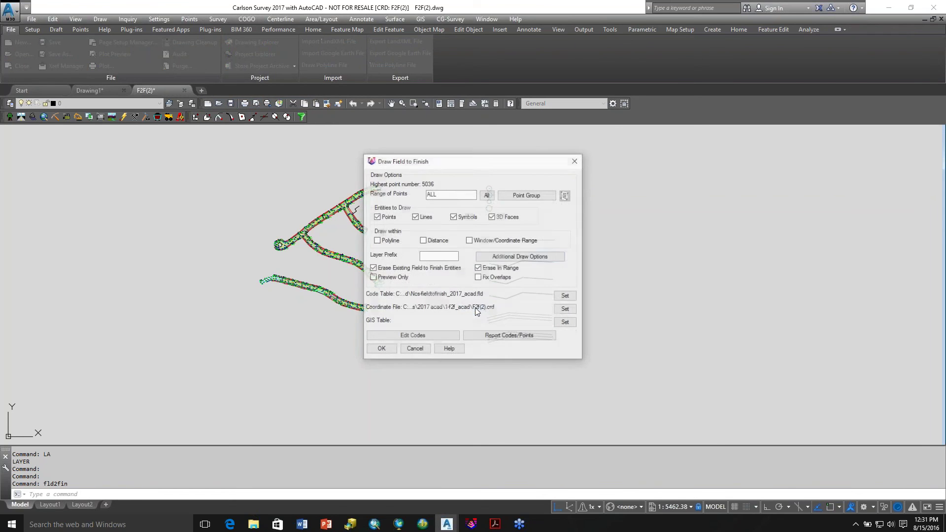
left_click(524, 258)
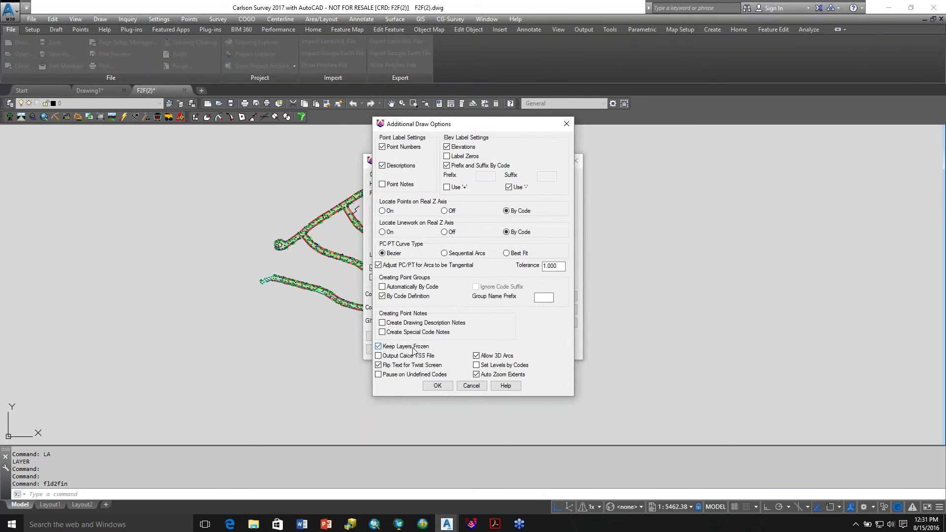
left_click_drag(456, 127, 704, 125)
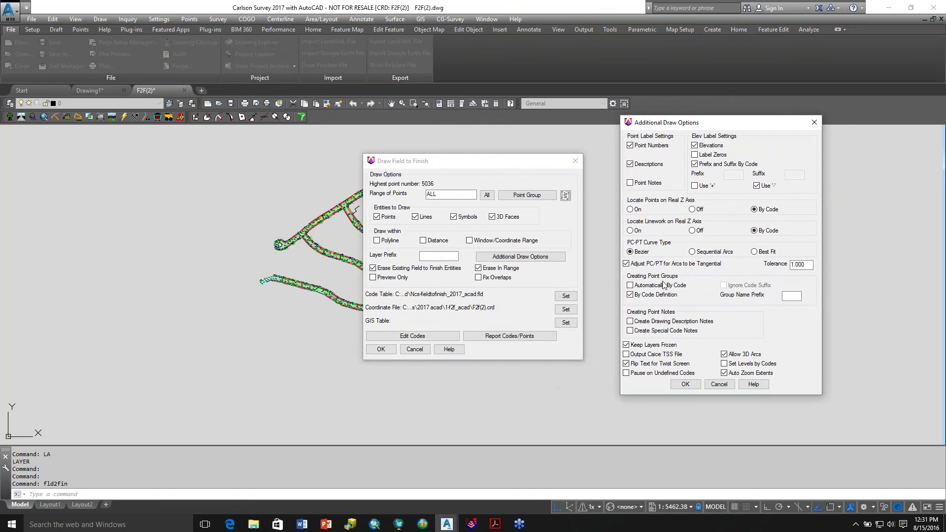
left_click(685, 385)
left_click(380, 349)
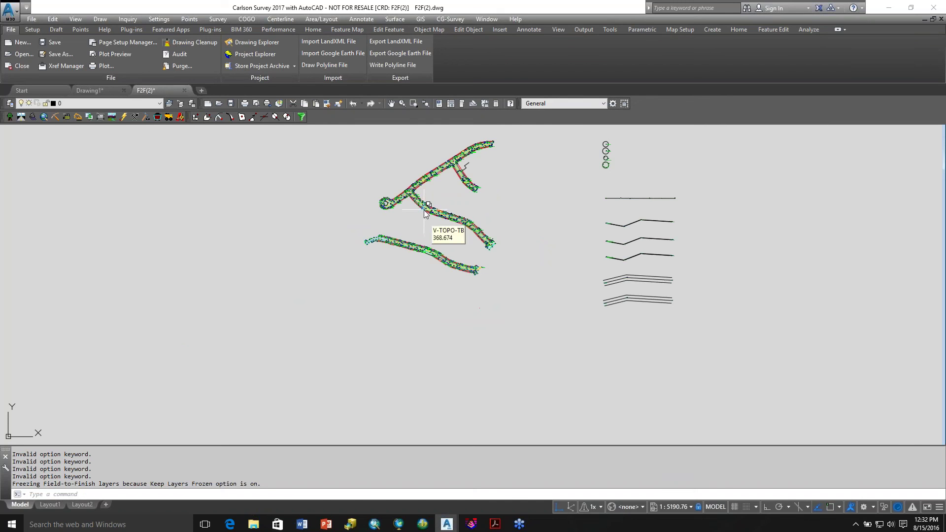
Step: Zoom and pan across the redrawn road network to confirm the point label layers remain frozen
scroll(424, 211, "up", 2)
scroll(425, 211, "up", 4)
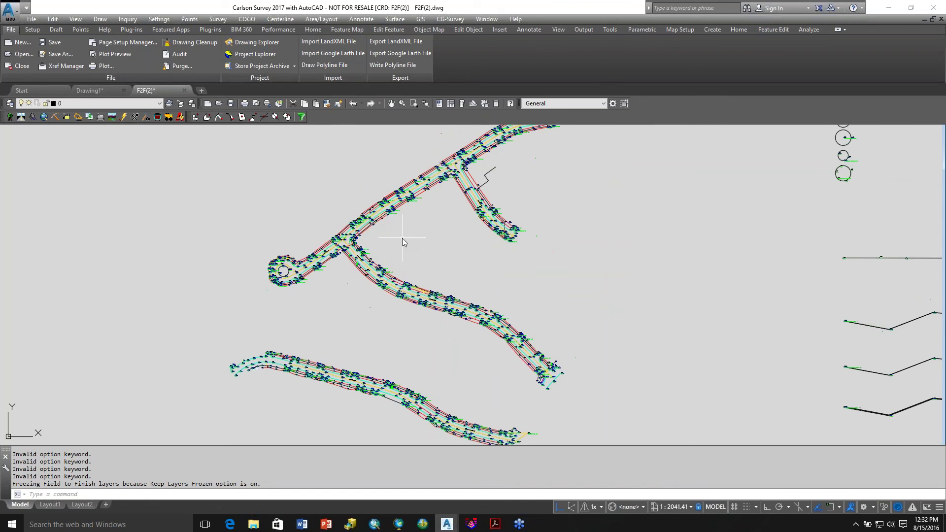
middle_click_drag(465, 212, 461, 221)
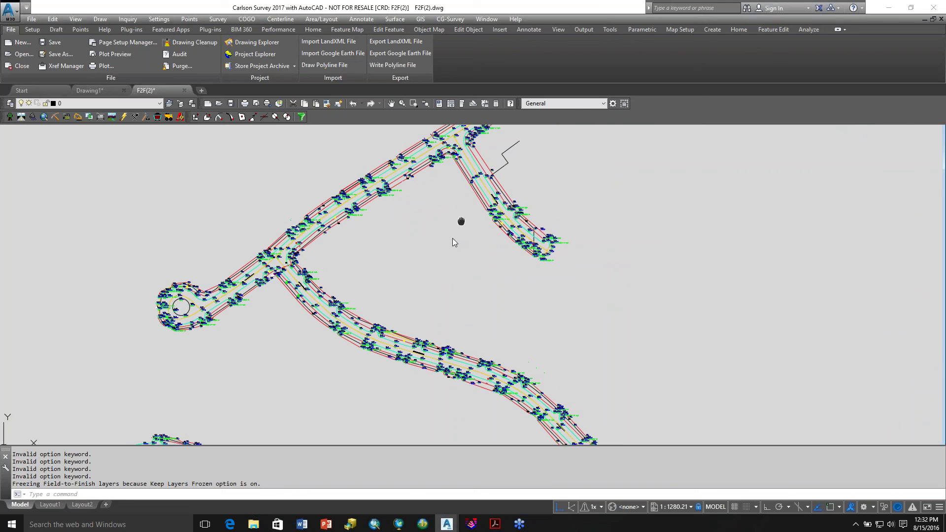
scroll(411, 306, "down", 2)
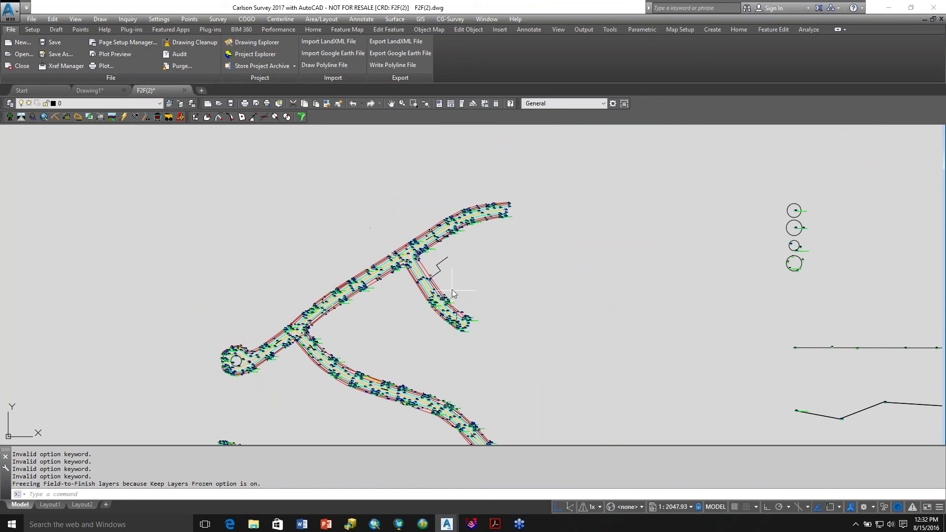
scroll(444, 279, "up", 8)
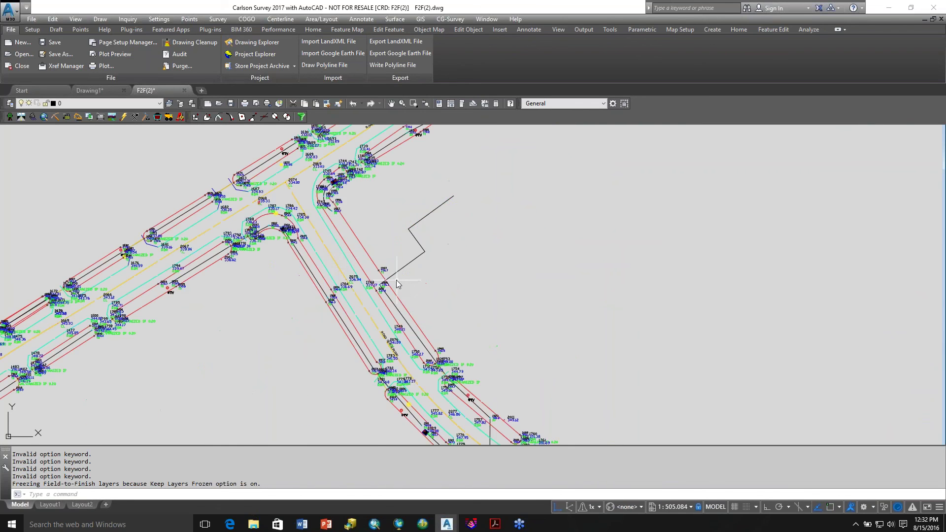
scroll(496, 321, "down", 10)
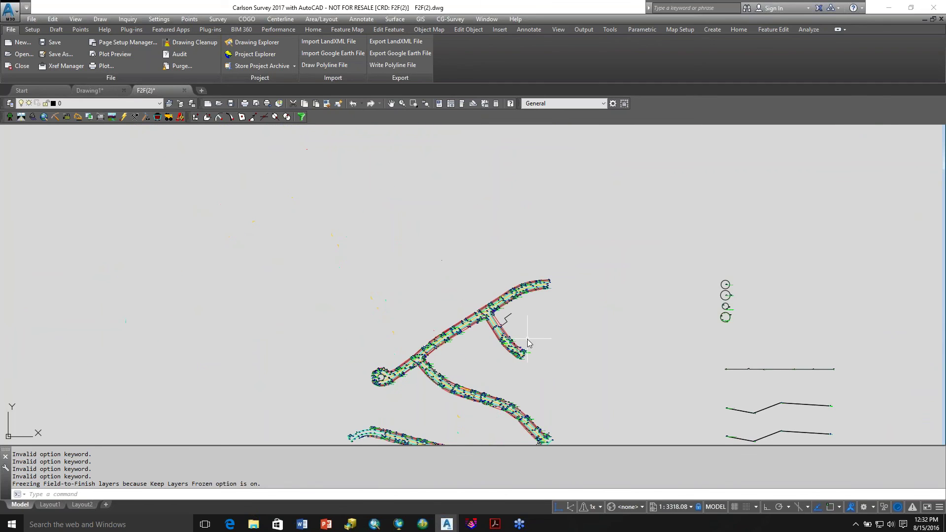
middle_click_drag(524, 331, 479, 217)
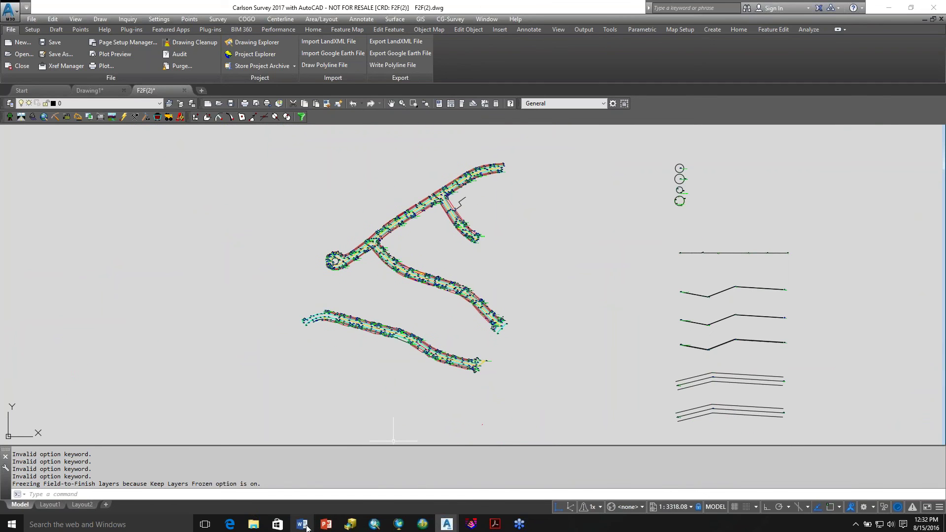